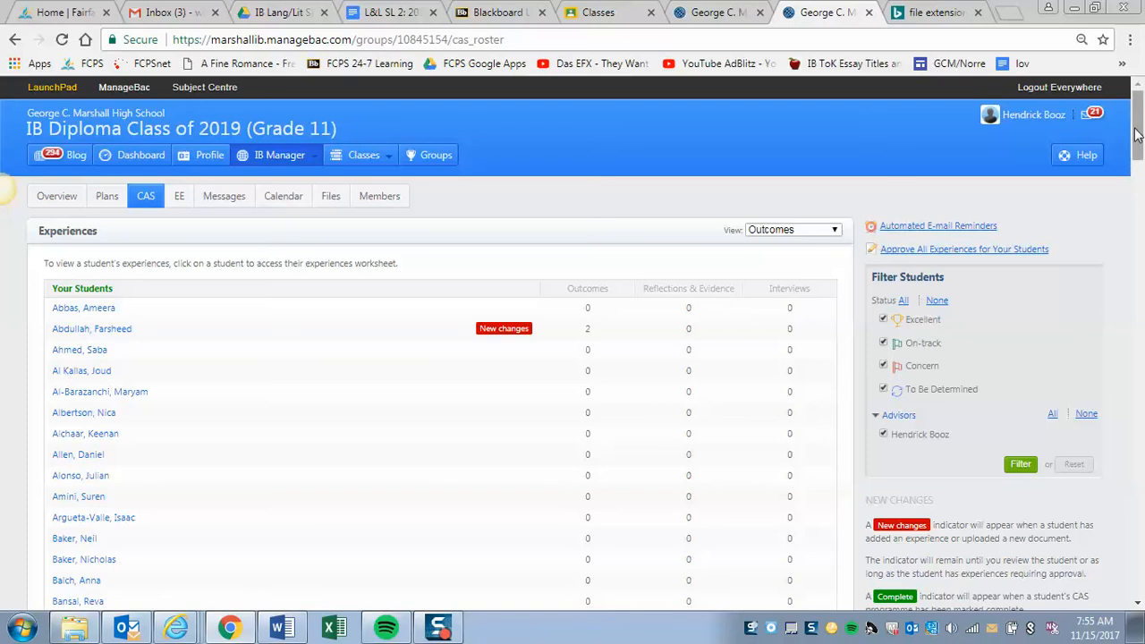
# Open the first student's CAS worksheet from the roster and review the CAS experience ideas and step-by-step guide
pyautogui.moveTo(1136, 134); pyautogui.dragTo(1136, 152)
pyautogui.click(107, 169)
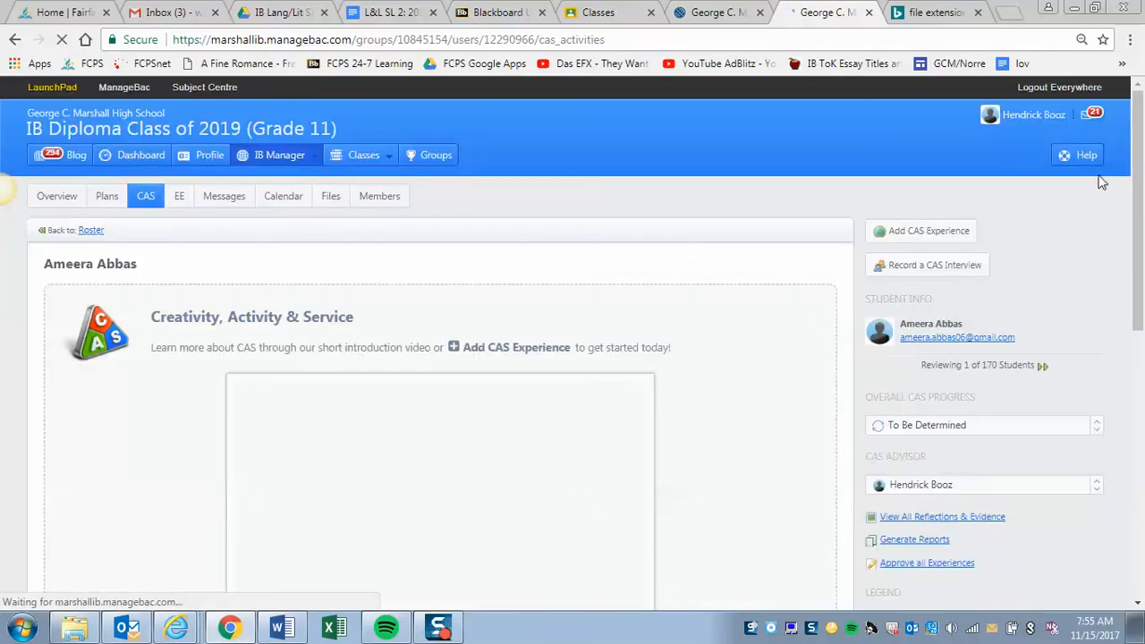
pyautogui.moveTo(1138, 172); pyautogui.dragTo(1136, 352)
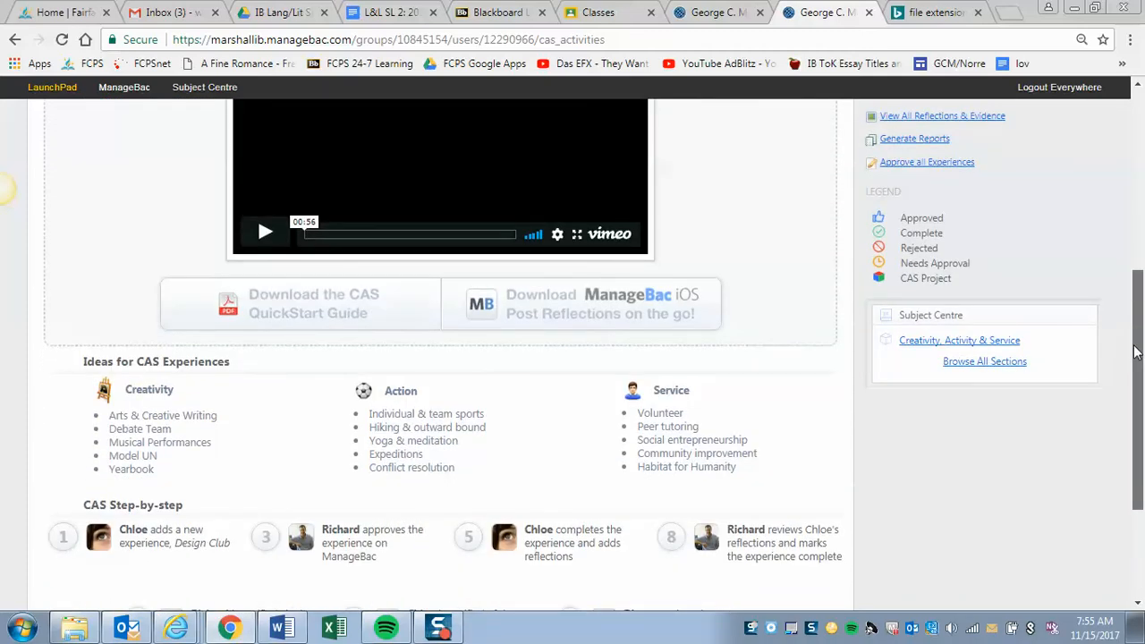
pyautogui.moveTo(1136, 351); pyautogui.dragTo(1133, 430)
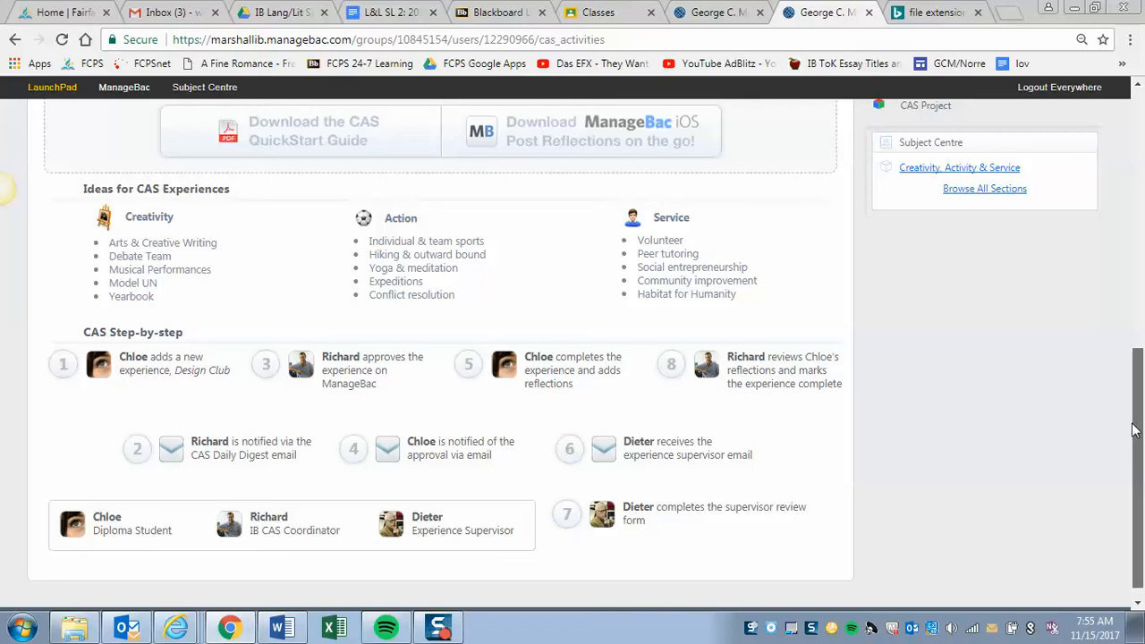
pyautogui.scroll(10, 578, 201)
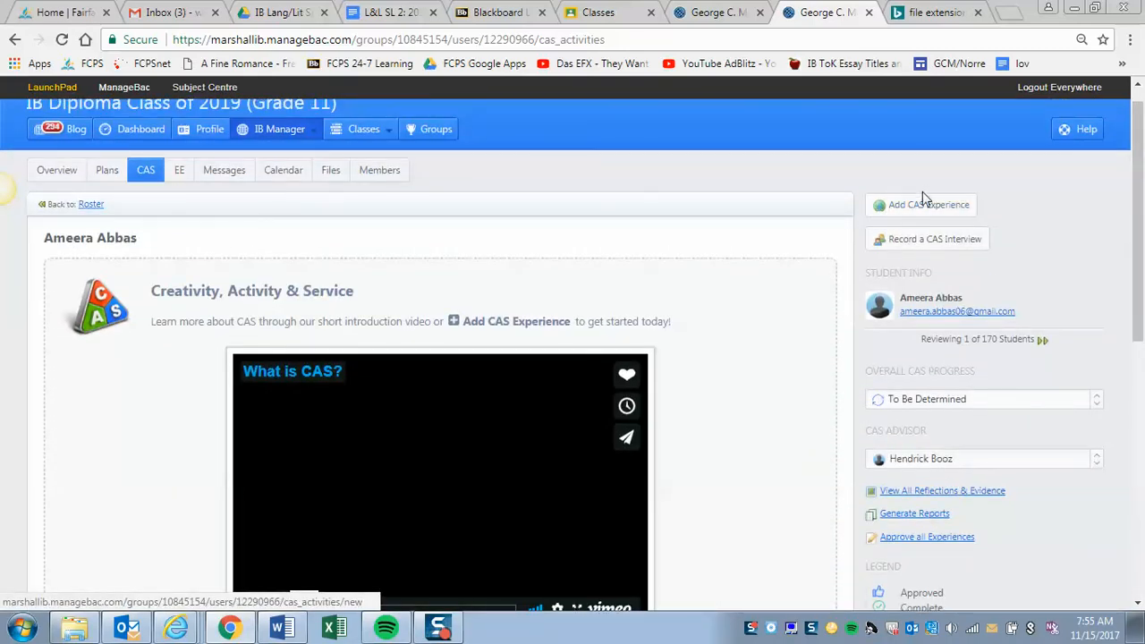
# Start a new CAS experience with the Creativity and Service strands, and read the descriptions of the service action types
pyautogui.click(921, 207)
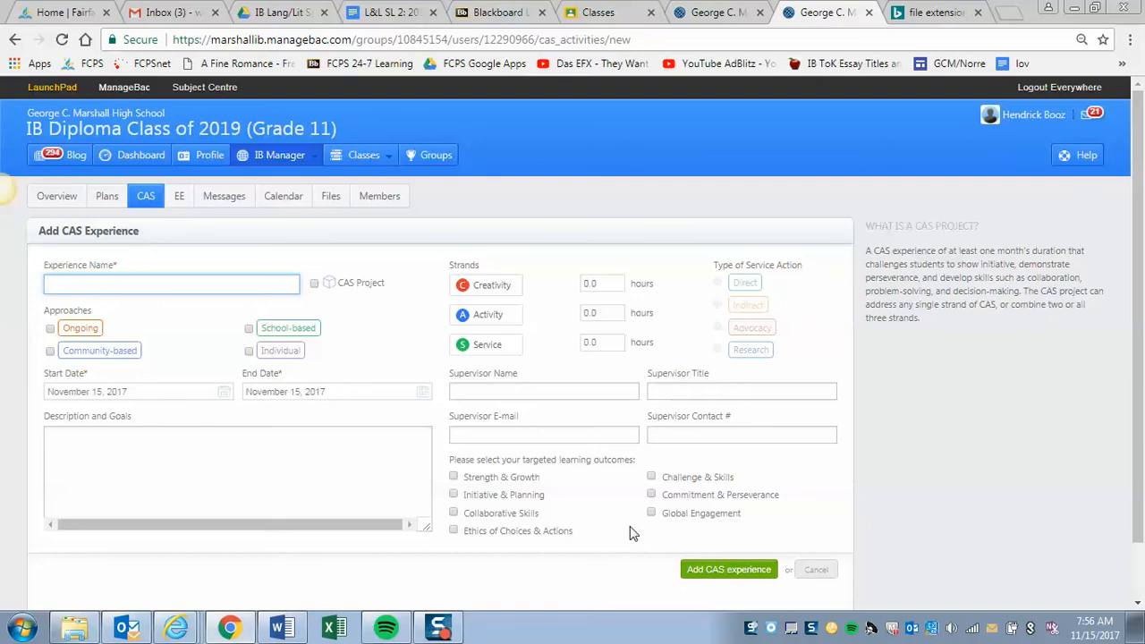
pyautogui.click(487, 290)
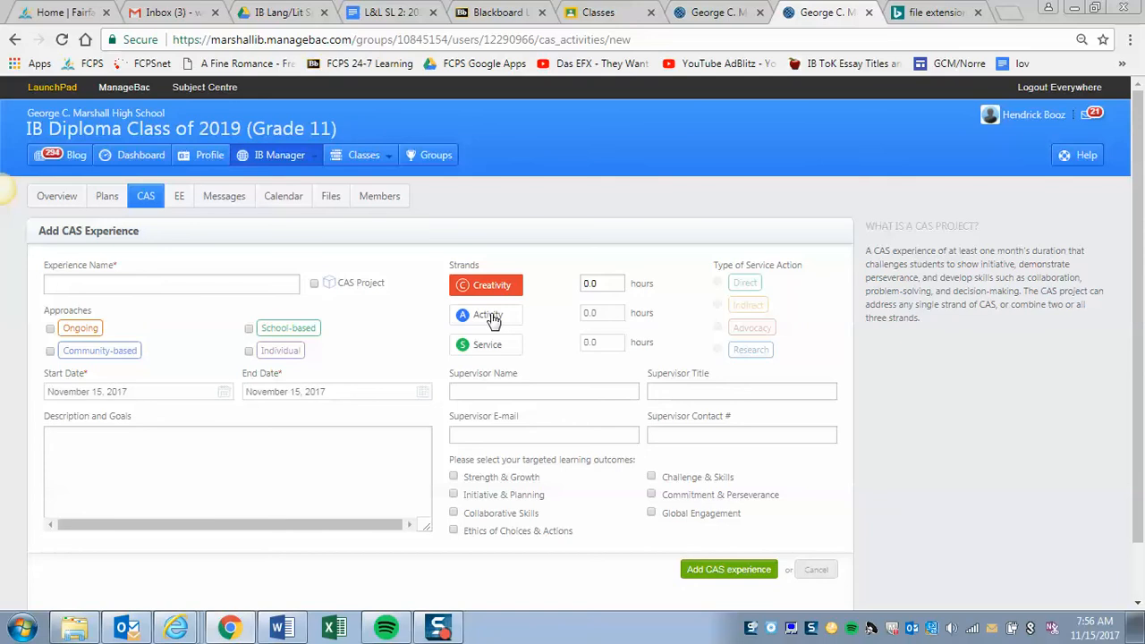
pyautogui.click(491, 347)
pyautogui.moveTo(727, 284)
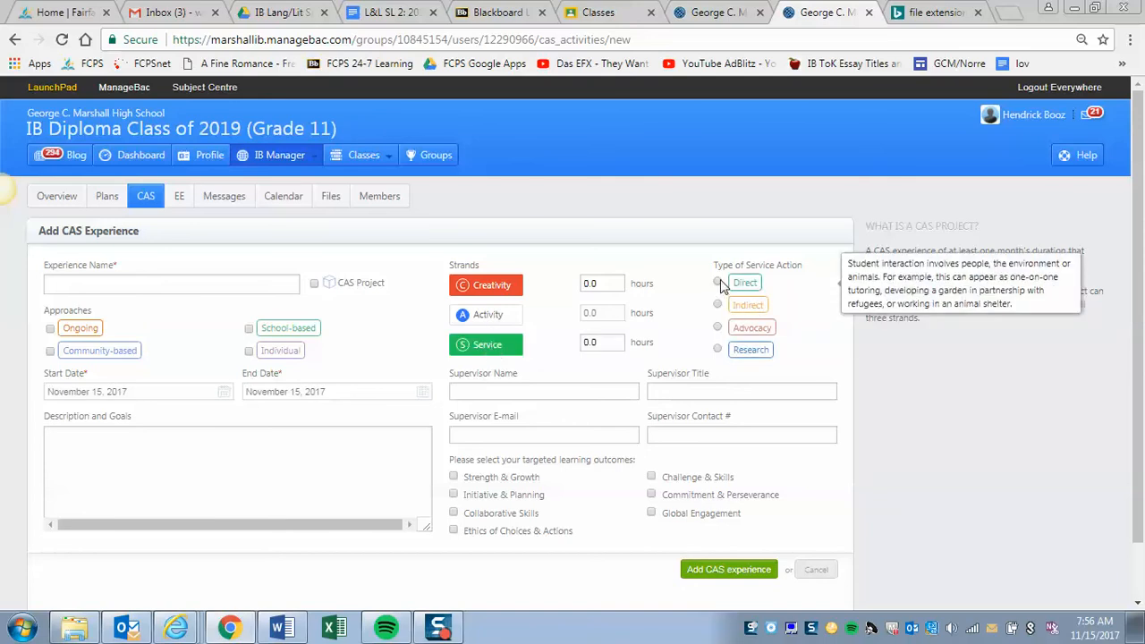
pyautogui.moveTo(723, 307)
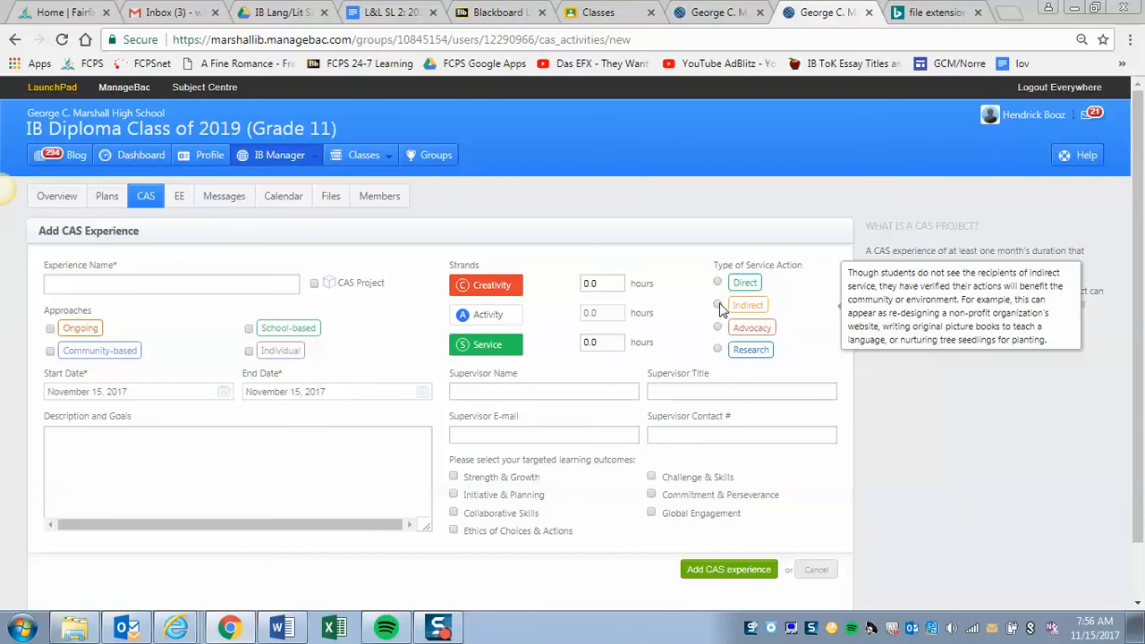
pyautogui.moveTo(722, 331)
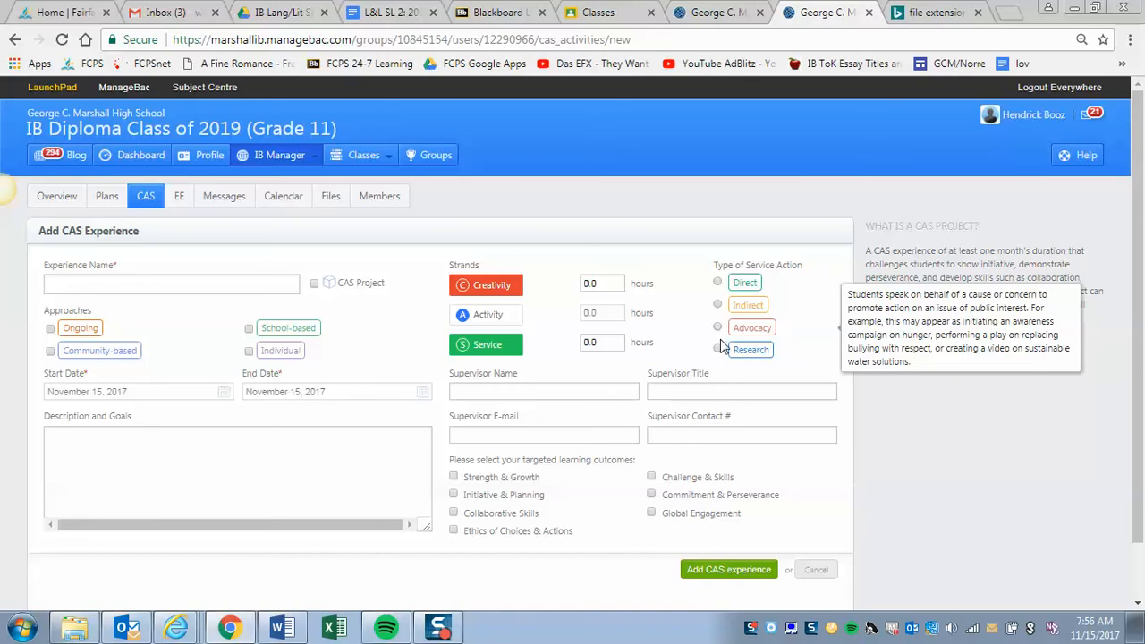
pyautogui.moveTo(724, 353)
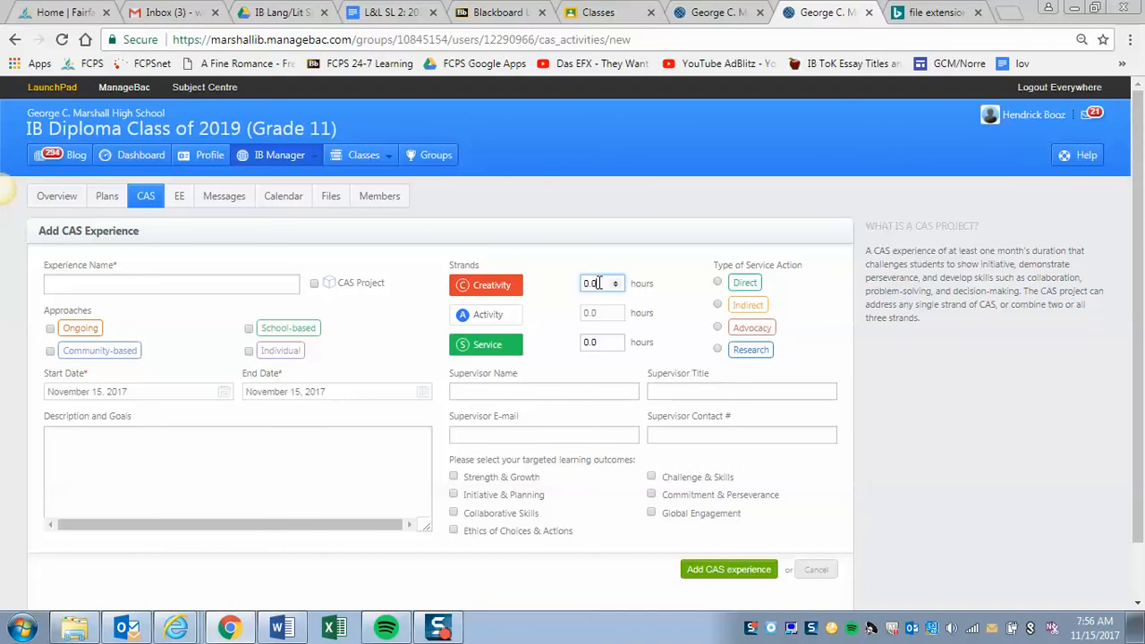
# Enter 5 Creativity hours and 15 Service hours, and cancel the new CAS experience without adding it
pyautogui.moveTo(590, 283); pyautogui.dragTo(583, 284)
pyautogui.write('5')
pyautogui.moveTo(606, 342); pyautogui.dragTo(591, 343)
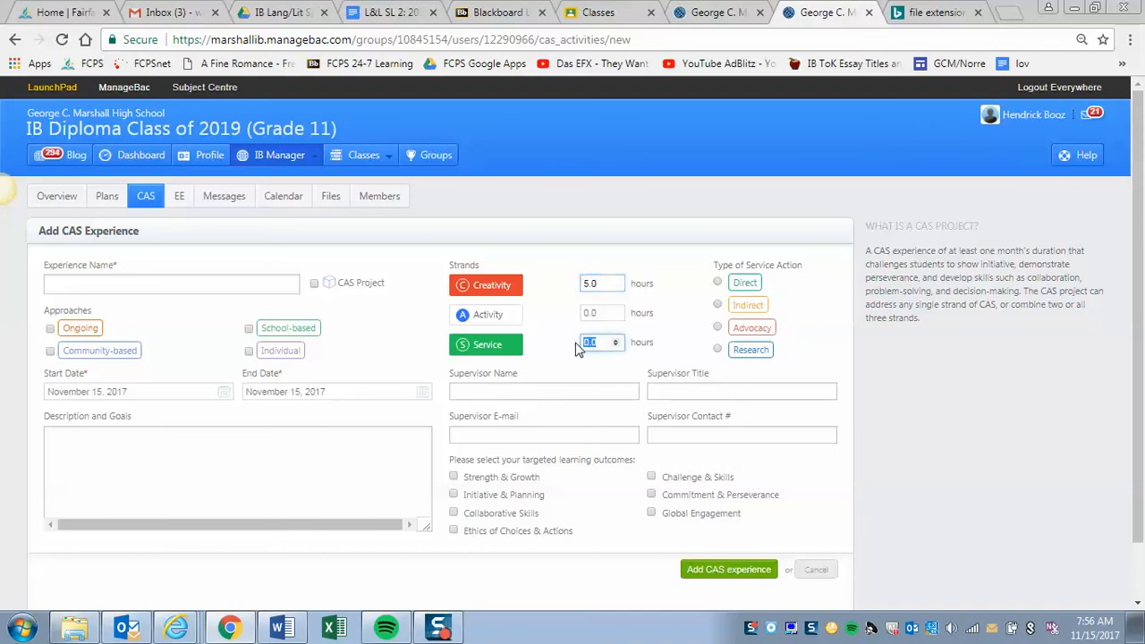
pyautogui.write('15')
pyautogui.click(816, 571)
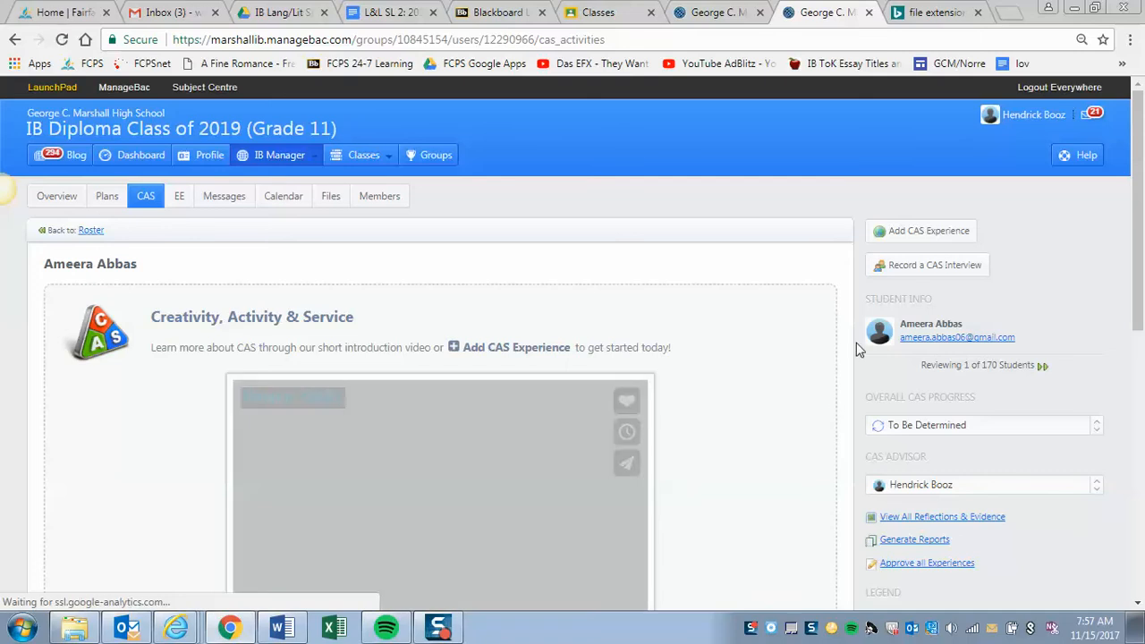
# Return to the roster and open the Junior Year choir experience from the worksheet of the on-track student with new changes
pyautogui.moveTo(1139, 190)
pyautogui.mouseDown()
pyautogui.moveTo(1142, 259)
pyautogui.moveTo(1138, 186)
pyautogui.mouseUp()
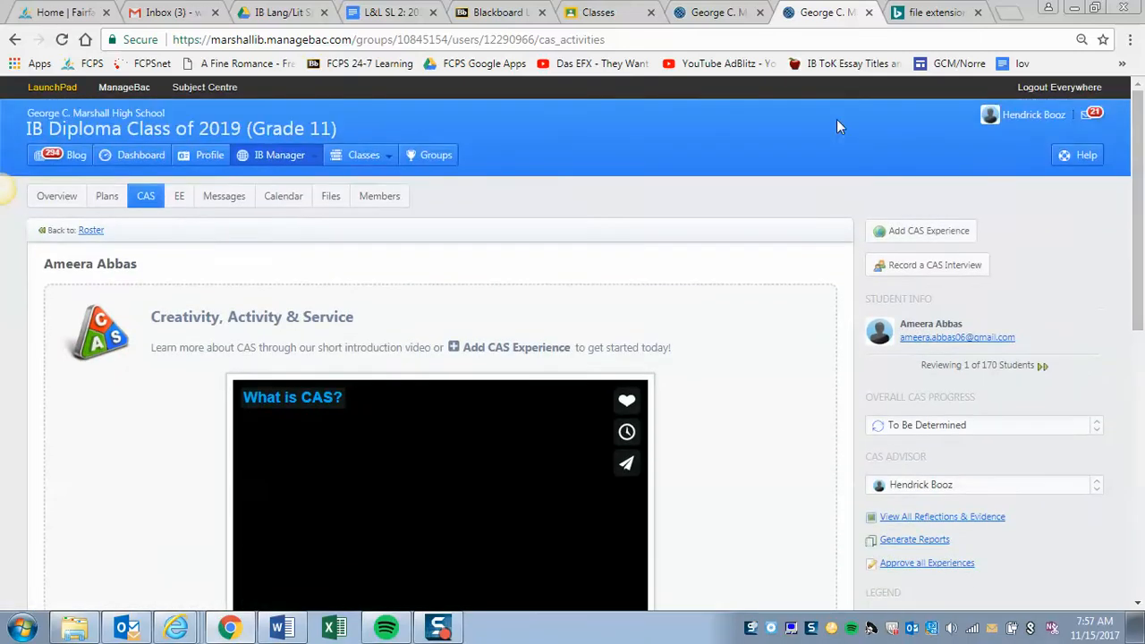
pyautogui.click(98, 232)
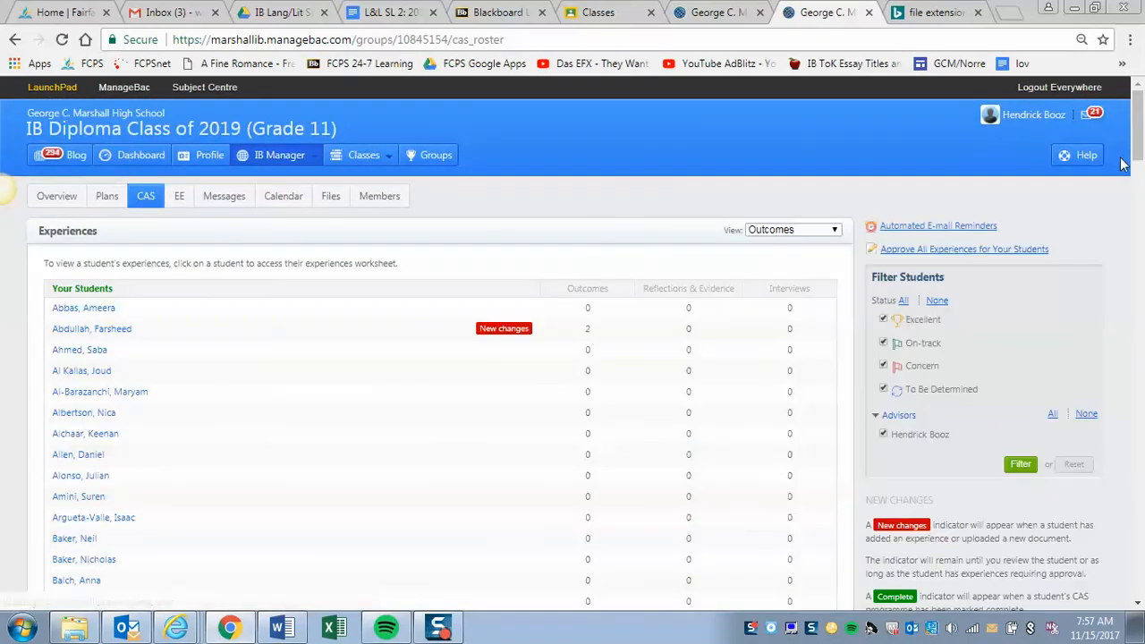
pyautogui.scroll(-8, 1138, 144)
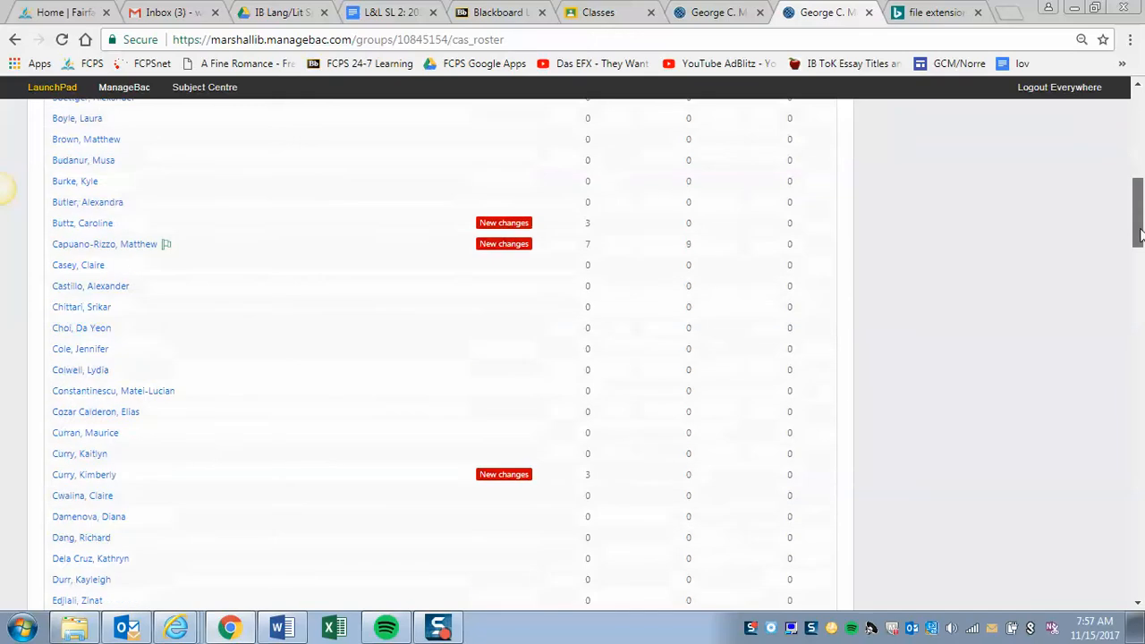
pyautogui.click(147, 220)
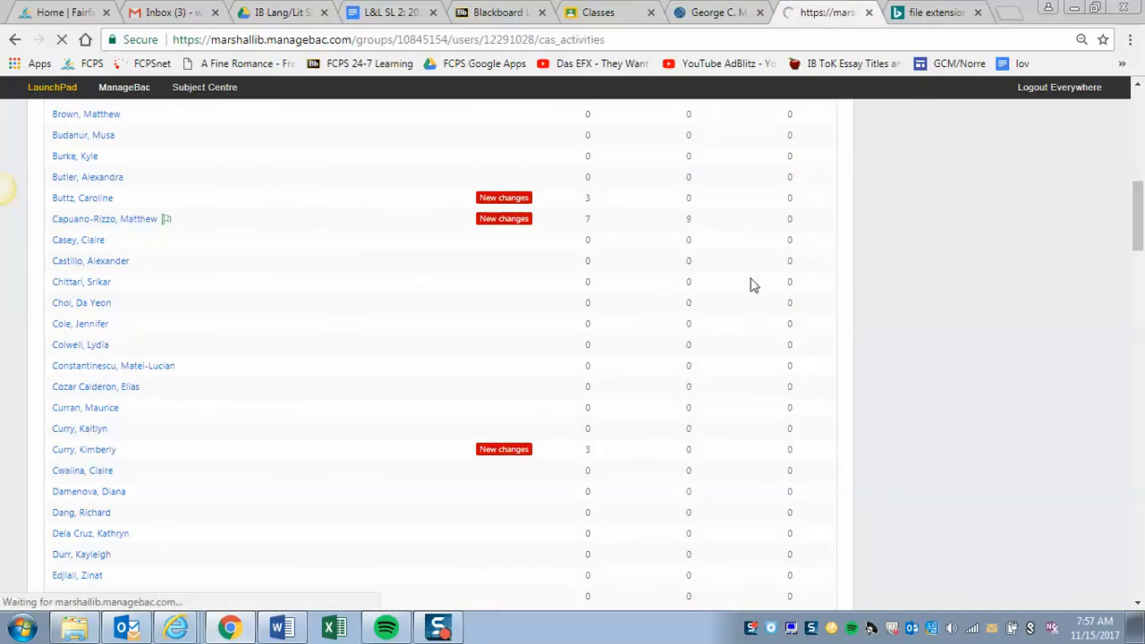
pyautogui.scroll(-3, 1069, 271)
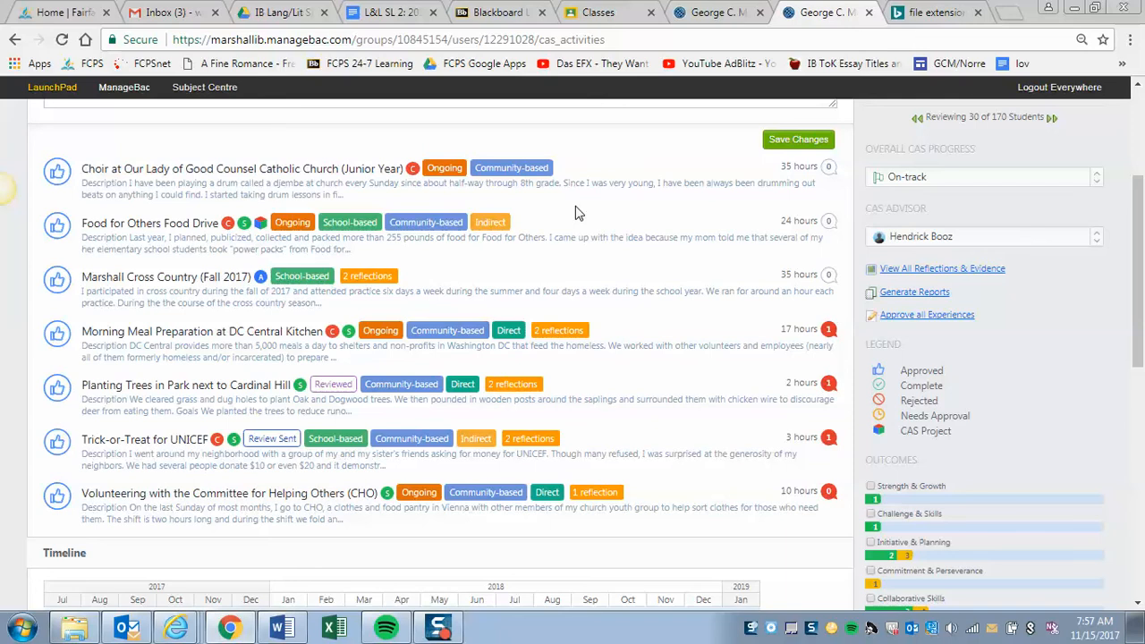
pyautogui.click(365, 170)
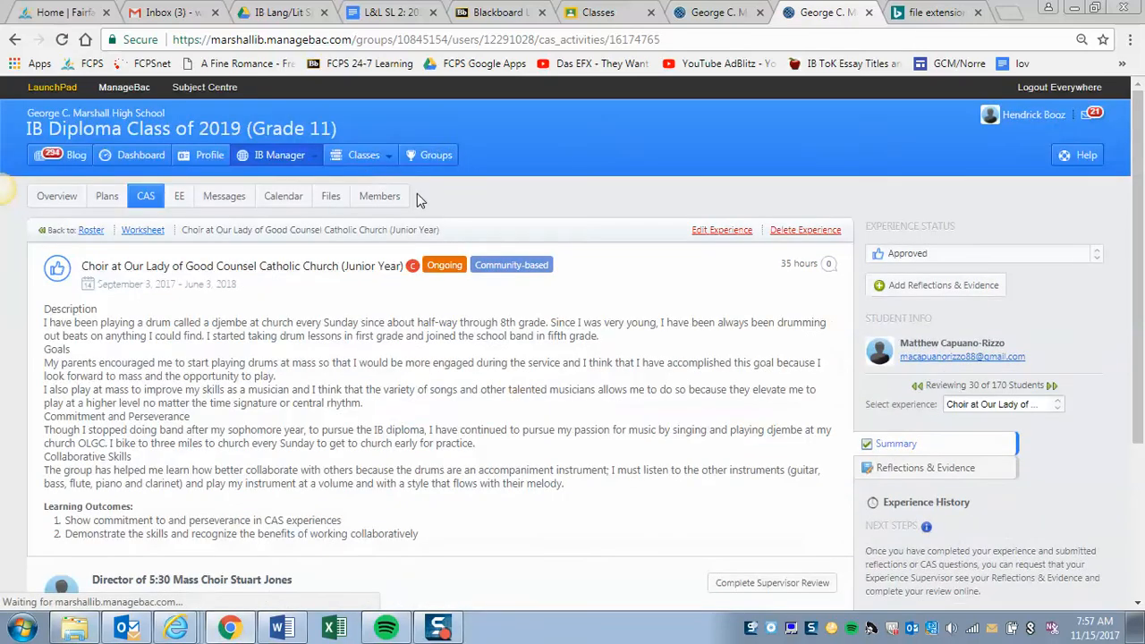
# Examine the choir experience's description and goals, and compare the Commitment and Perseverance and Collaborative Skills sections with the listed learning outcomes
pyautogui.moveTo(1139, 190); pyautogui.dragTo(1140, 229)
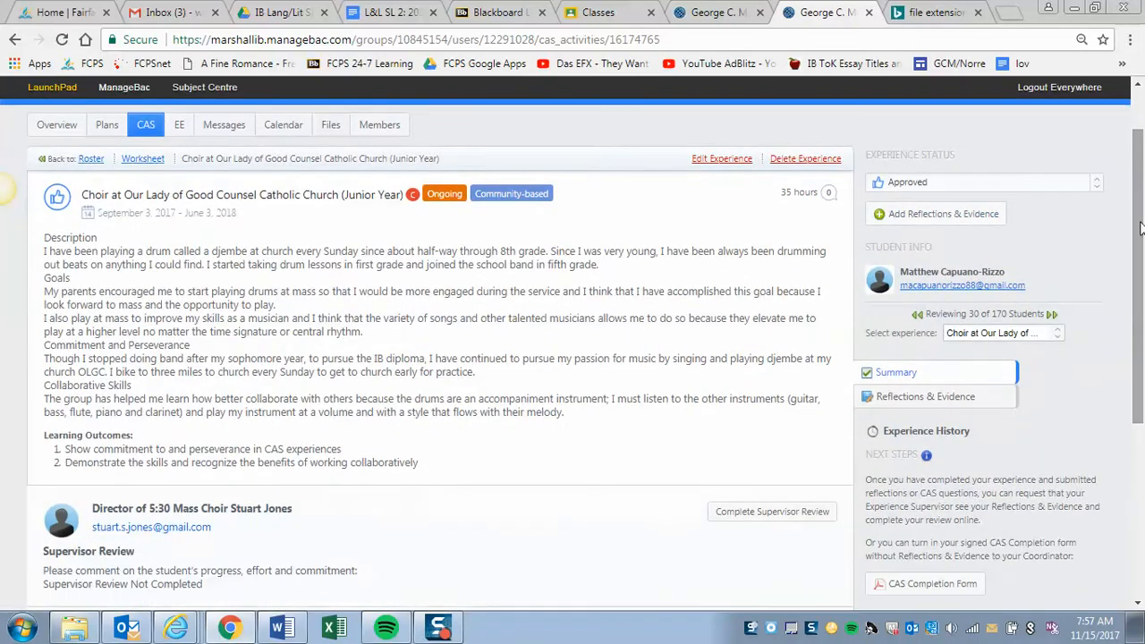
pyautogui.moveTo(612, 278); pyautogui.dragTo(39, 257)
pyautogui.click(67, 254)
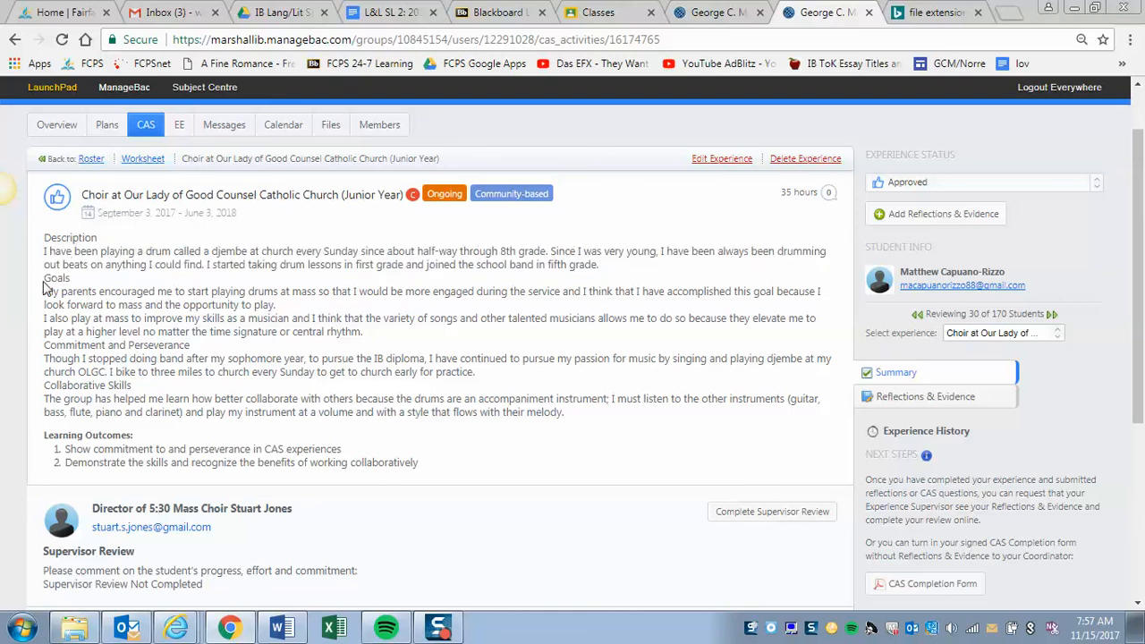
pyautogui.doubleClick(51, 279)
pyautogui.tripleClick(57, 347)
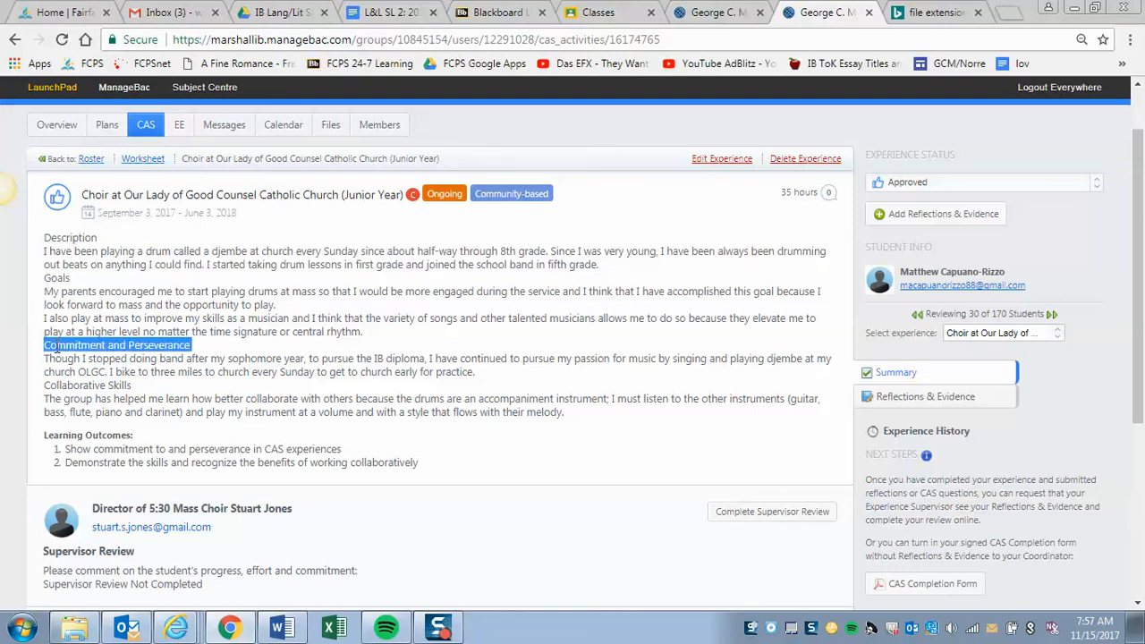
pyautogui.tripleClick(147, 448)
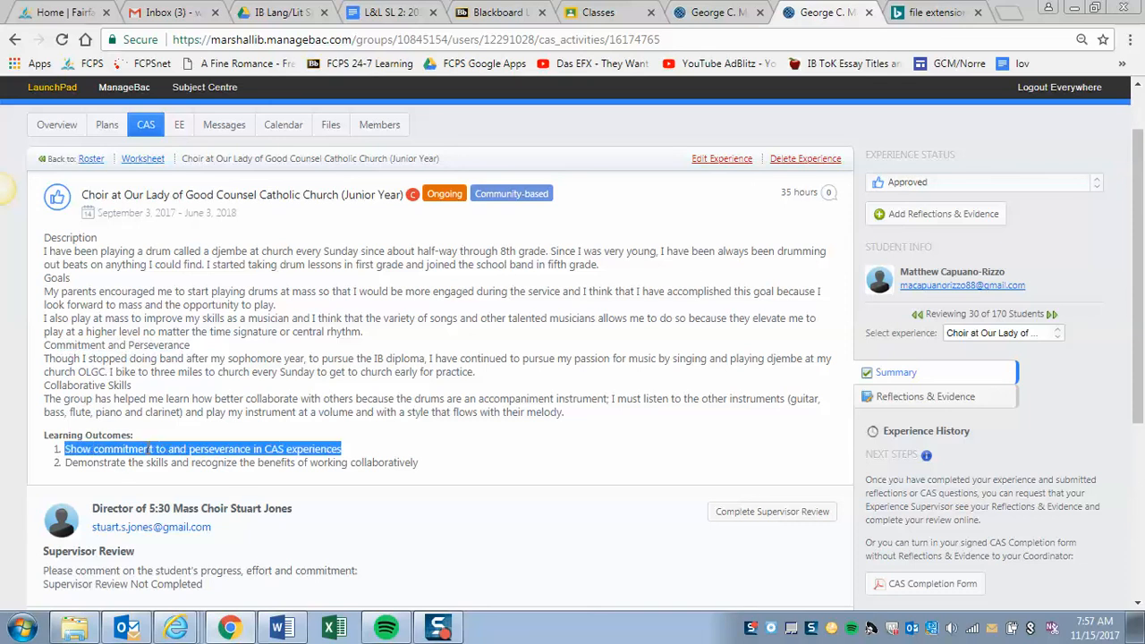
pyautogui.tripleClick(100, 386)
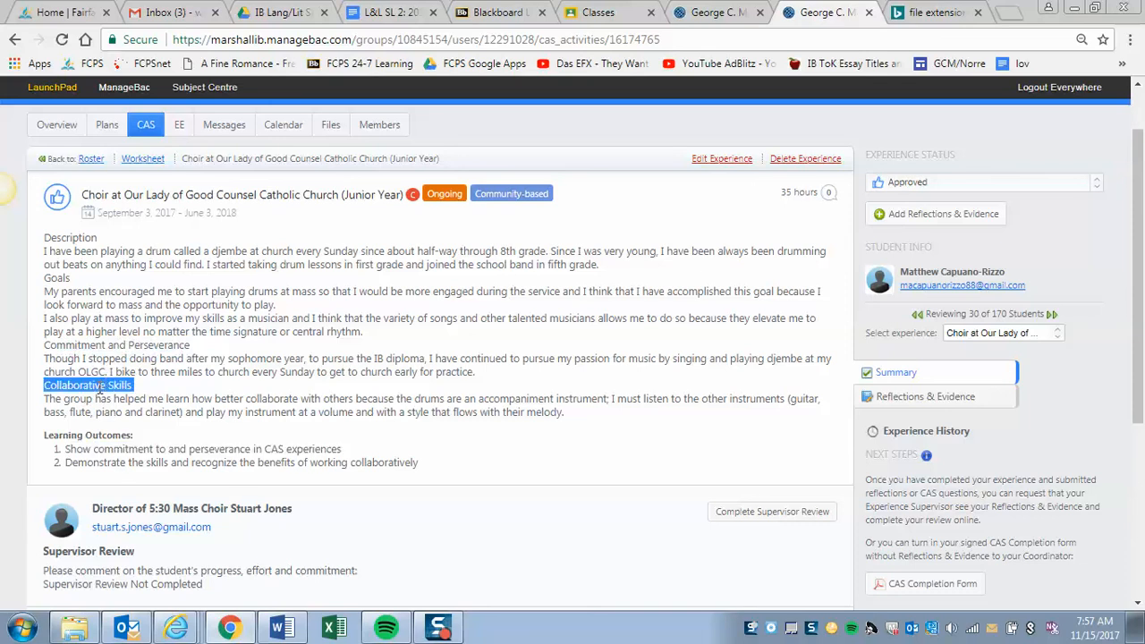
pyautogui.tripleClick(143, 459)
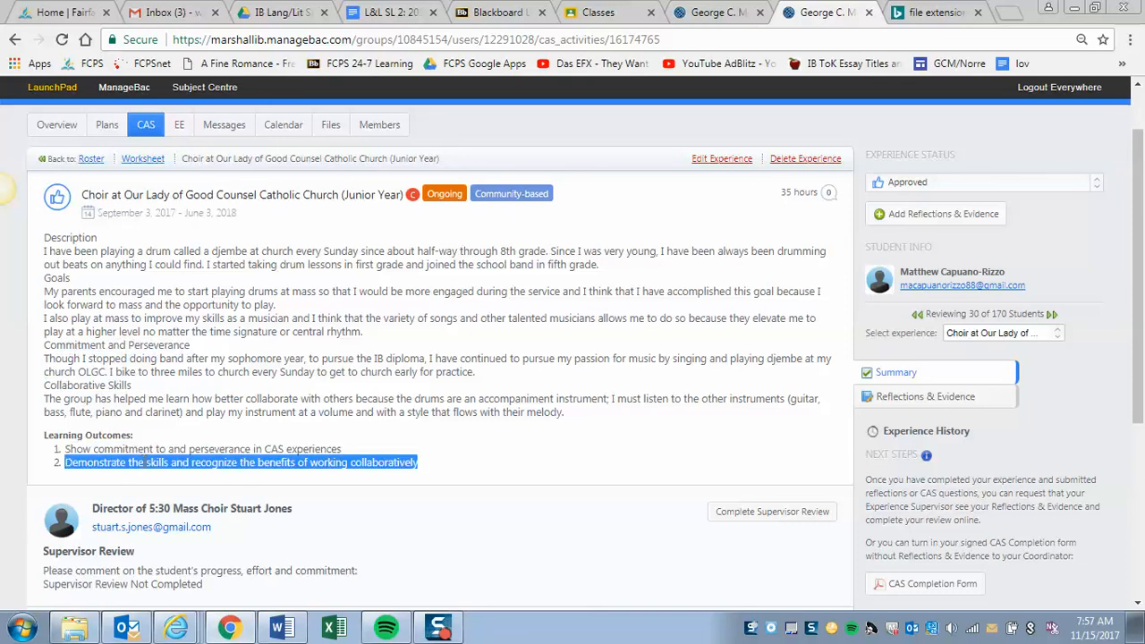
pyautogui.moveTo(44, 345); pyautogui.dragTo(588, 418)
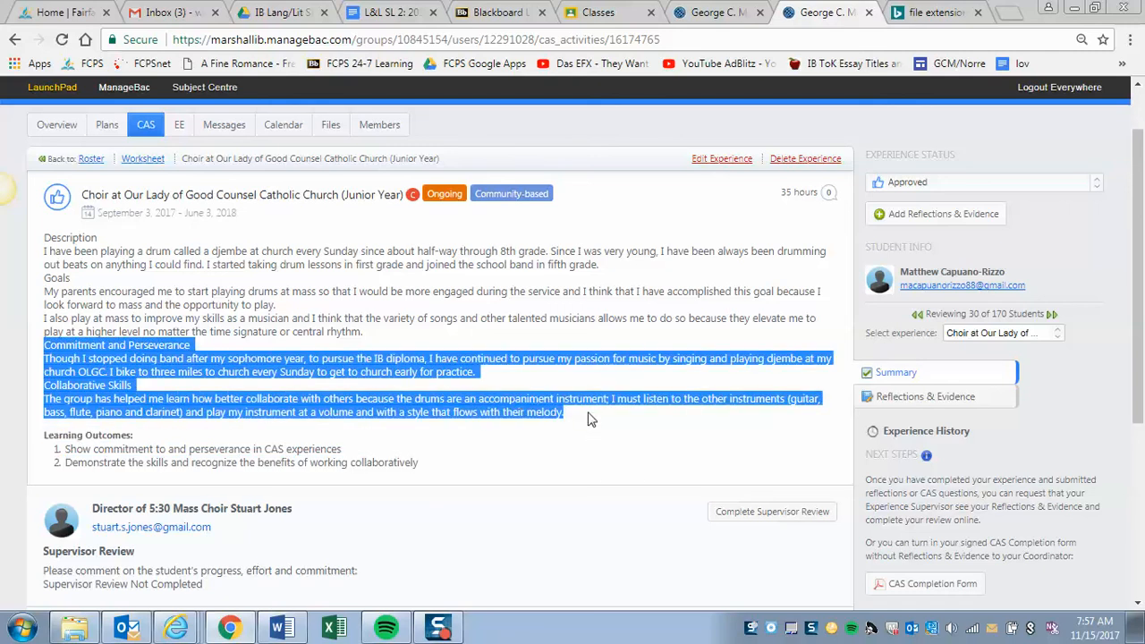
pyautogui.click(603, 424)
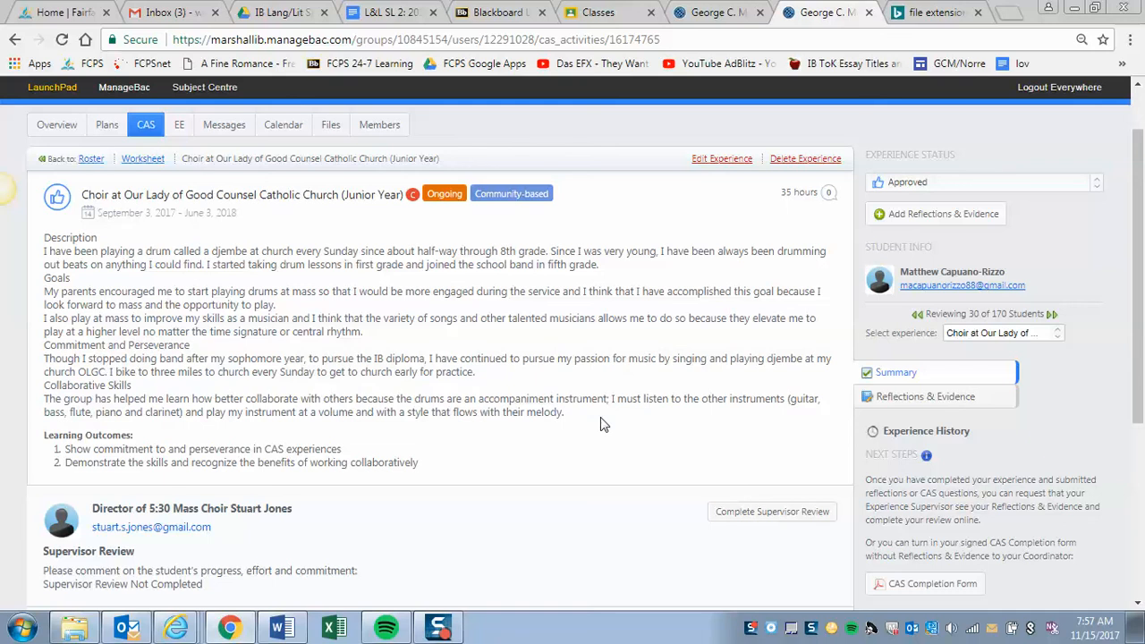
pyautogui.rightClick(454, 447)
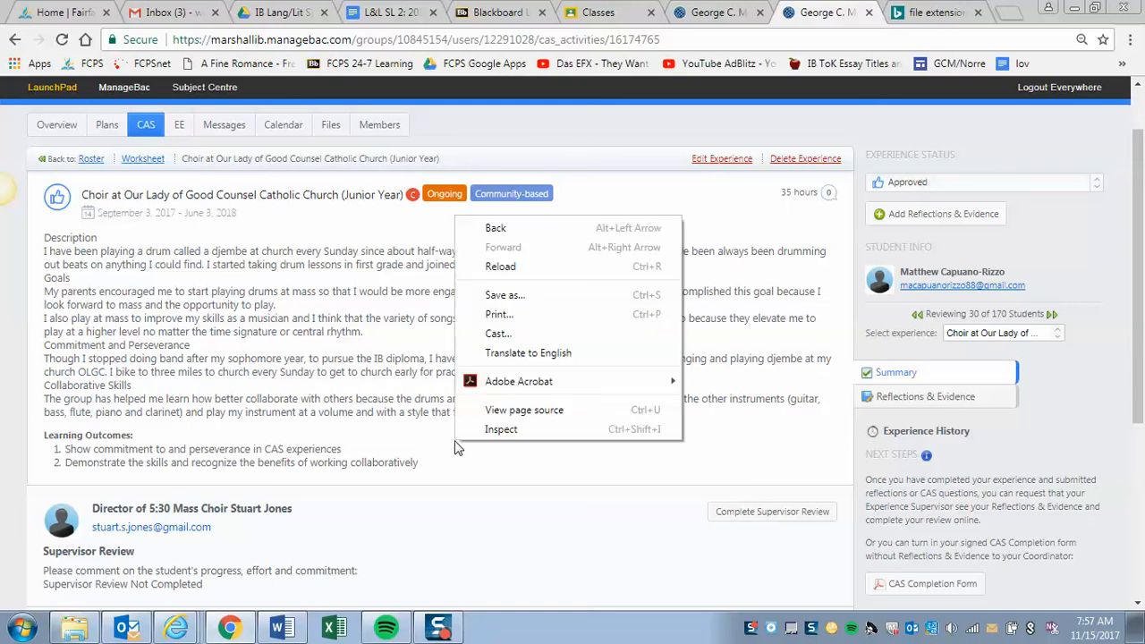
pyautogui.rightClick(452, 458)
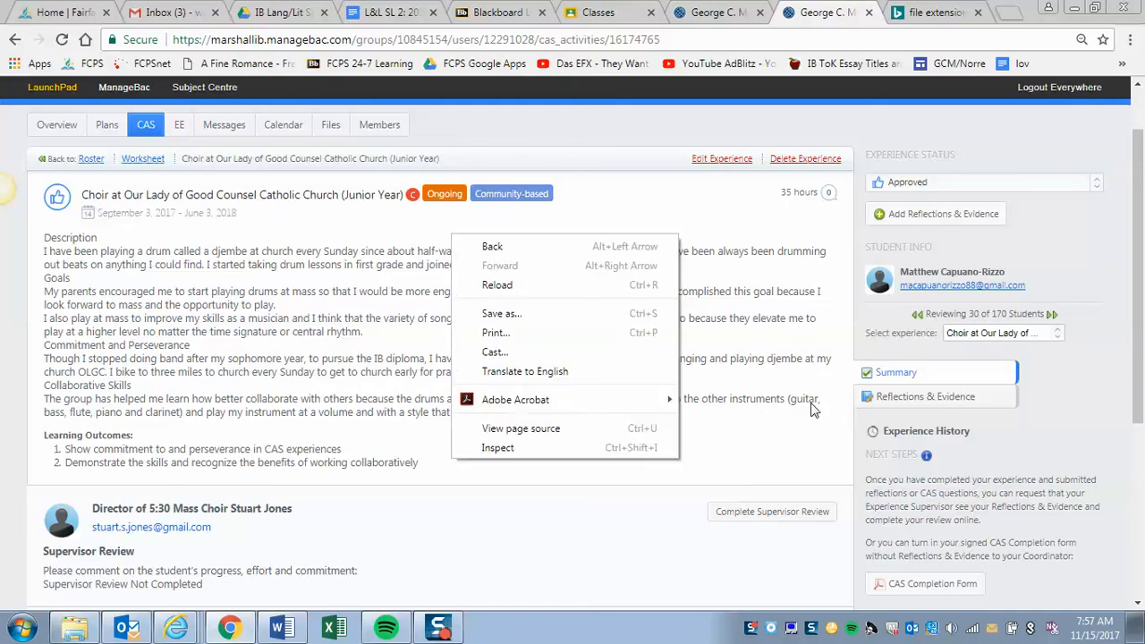
# Start a journal reflection for the choir experience, erase the draft text, and return to the experience summary
pyautogui.click(898, 400)
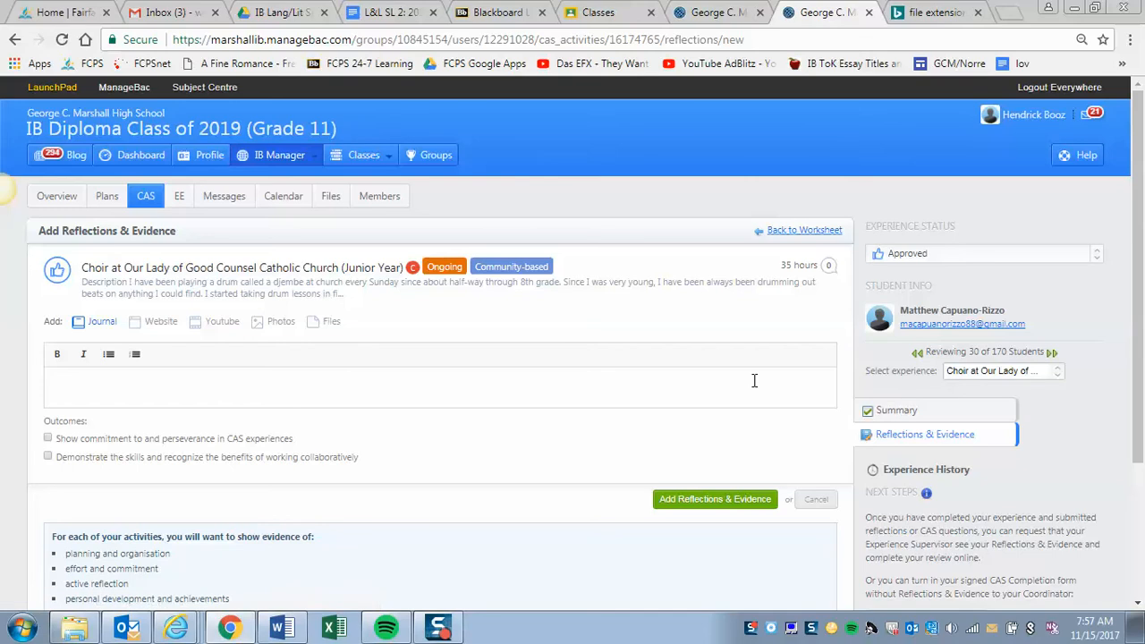
pyautogui.click(331, 390)
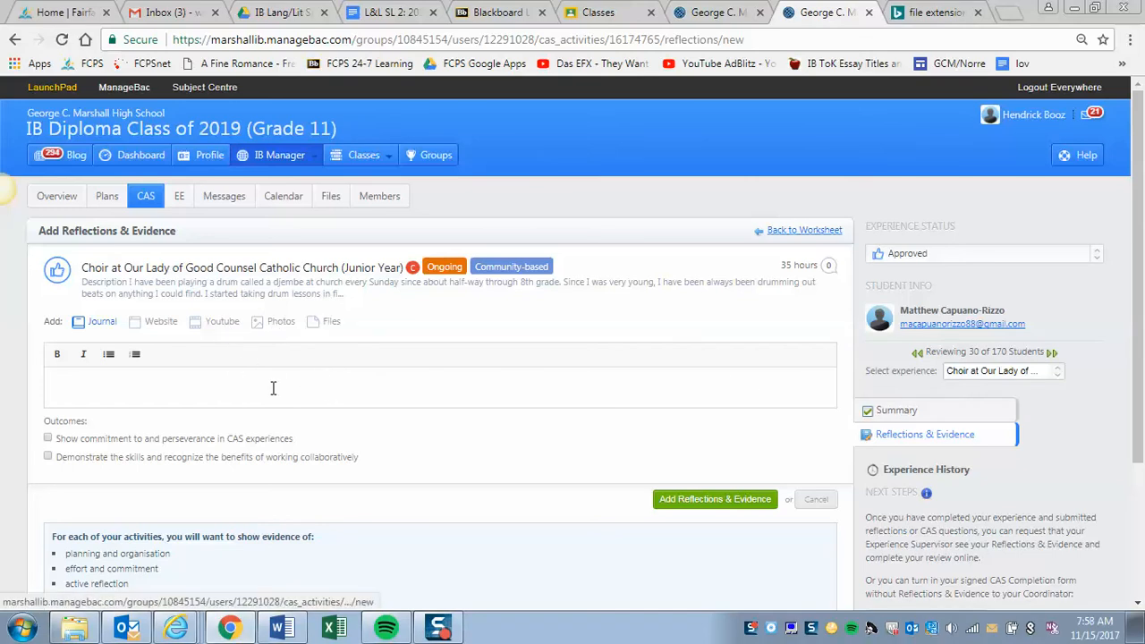
pyautogui.write('The')
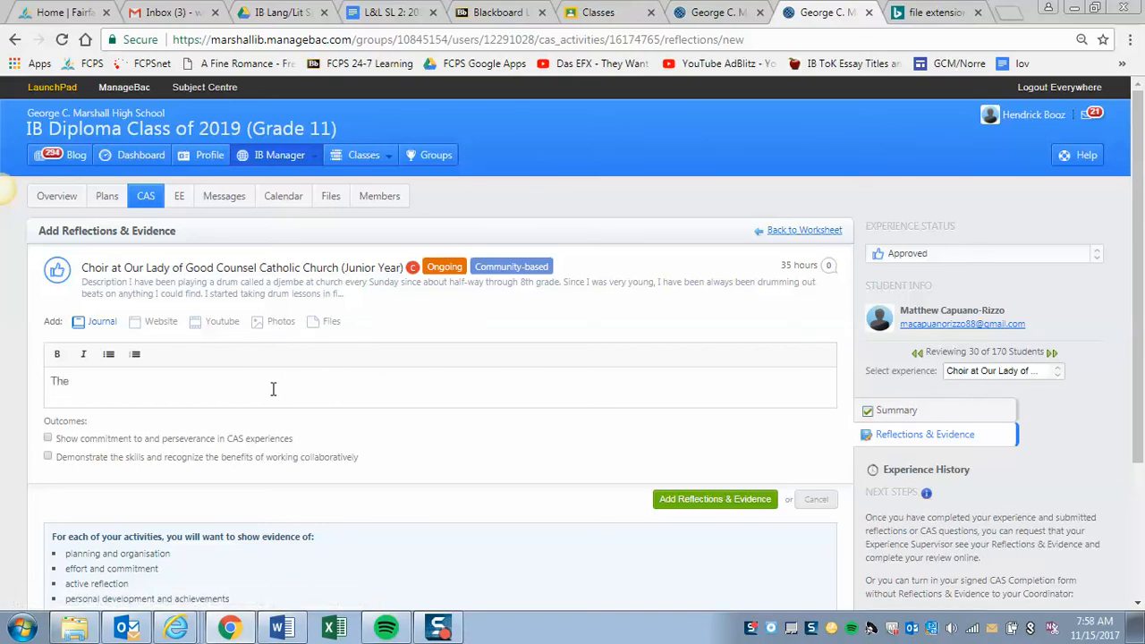
pyautogui.write(' experi...')
pyautogui.press('BackSpace')
pyautogui.press('BackSpace')
pyautogui.press('BackSpace')
pyautogui.press('BackSpace')
pyautogui.press('BackSpace')
pyautogui.press('BackSpace')
pyautogui.press('BackSpace')
pyautogui.press('BackSpace')
pyautogui.press('BackSpace')
pyautogui.press('BackSpace')
pyautogui.press('BackSpace')
pyautogui.press('BackSpace')
pyautogui.press('BackSpace')
pyautogui.click(15, 40)
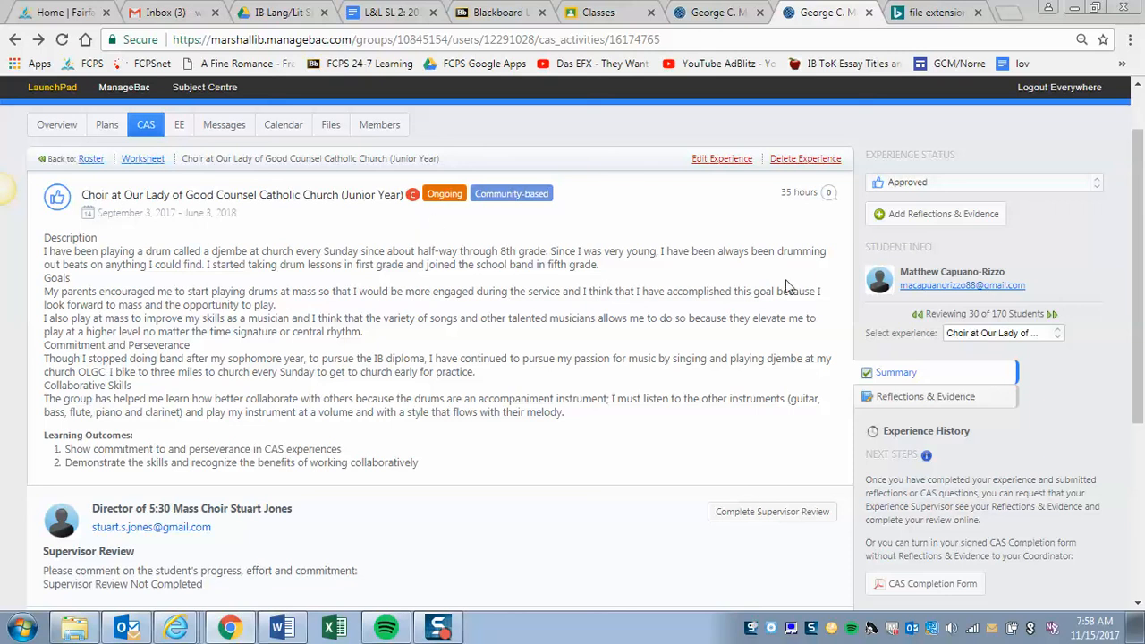
# Open the IB Diploma Class of 2019 (Grade 11) group in IB Manager
pyautogui.scroll(1, 1140, 281)
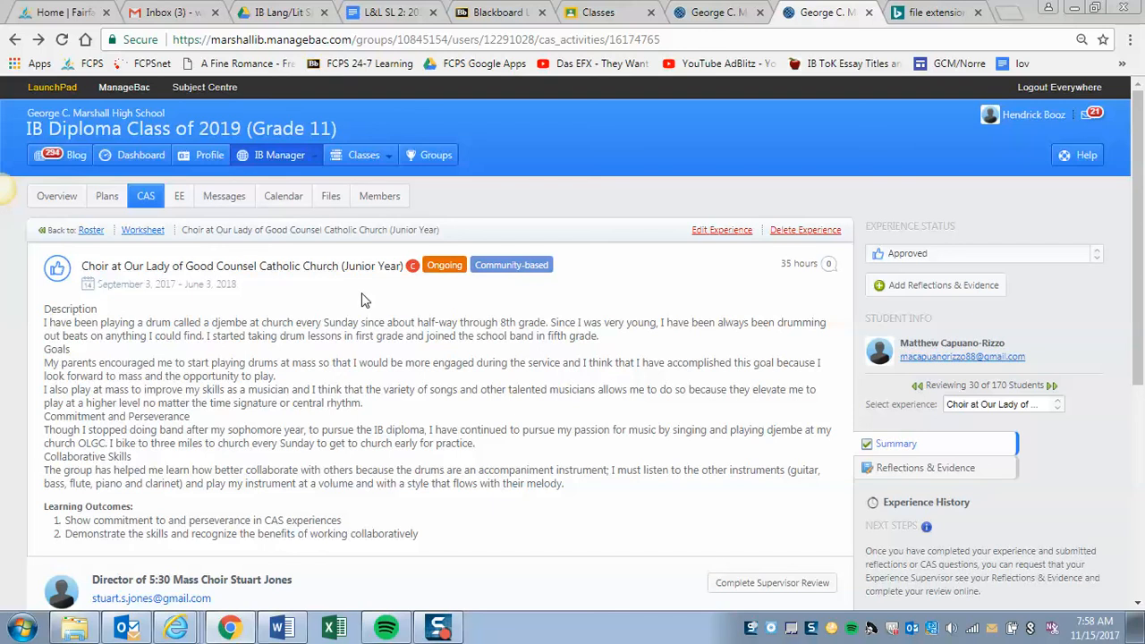
pyautogui.click(279, 157)
pyautogui.click(283, 207)
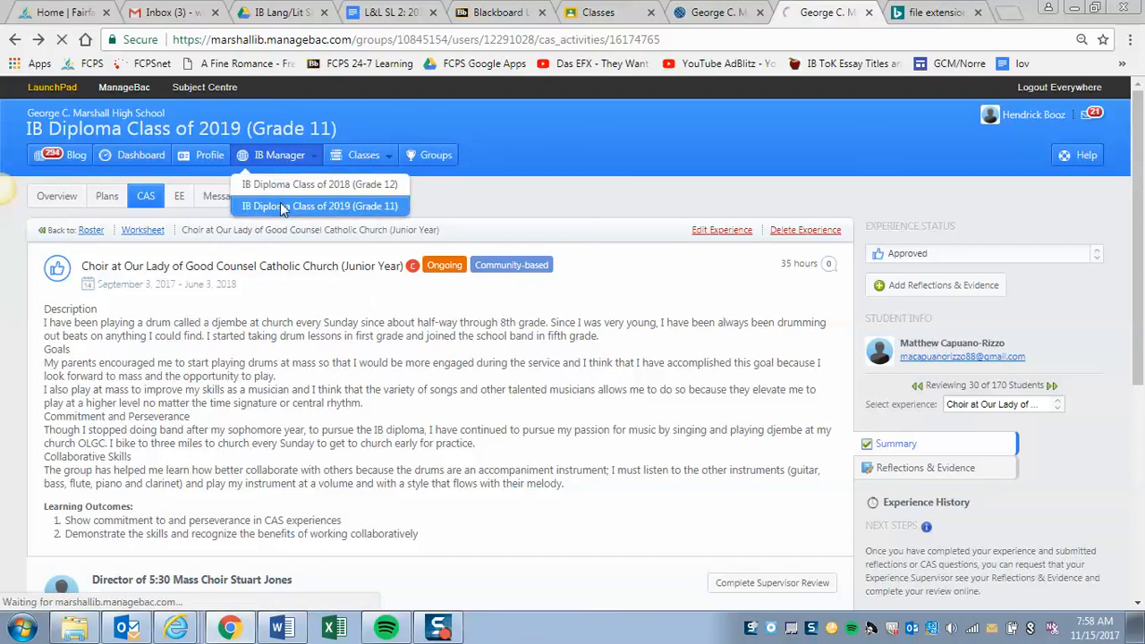